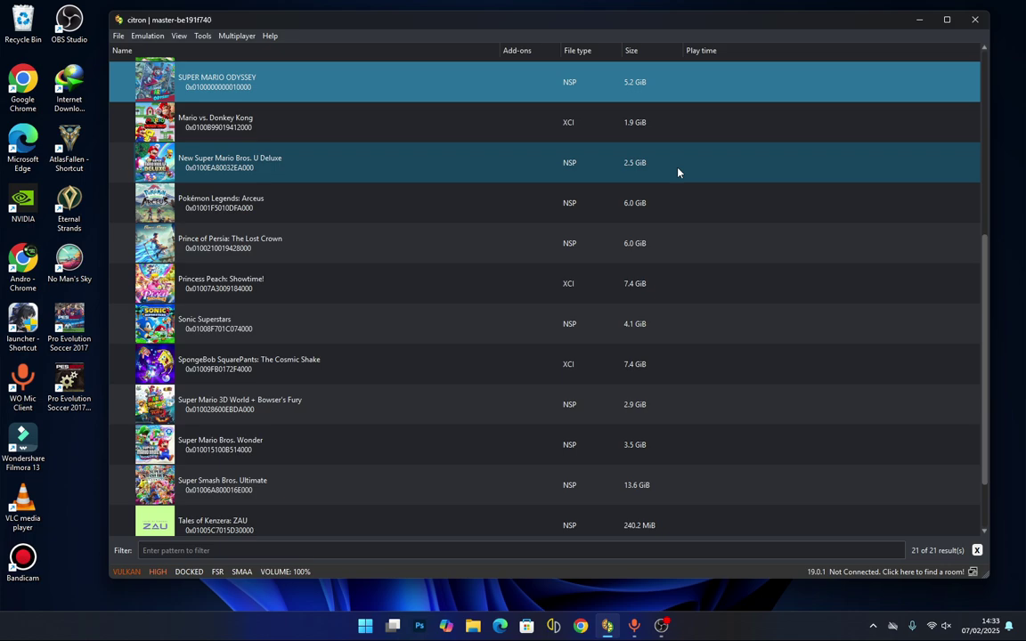
Step: Select Prince of Persia: The Lost Crown in the game list, then switch to the File Explorer UPDATE folder
scroll(311, 258, down, 2)
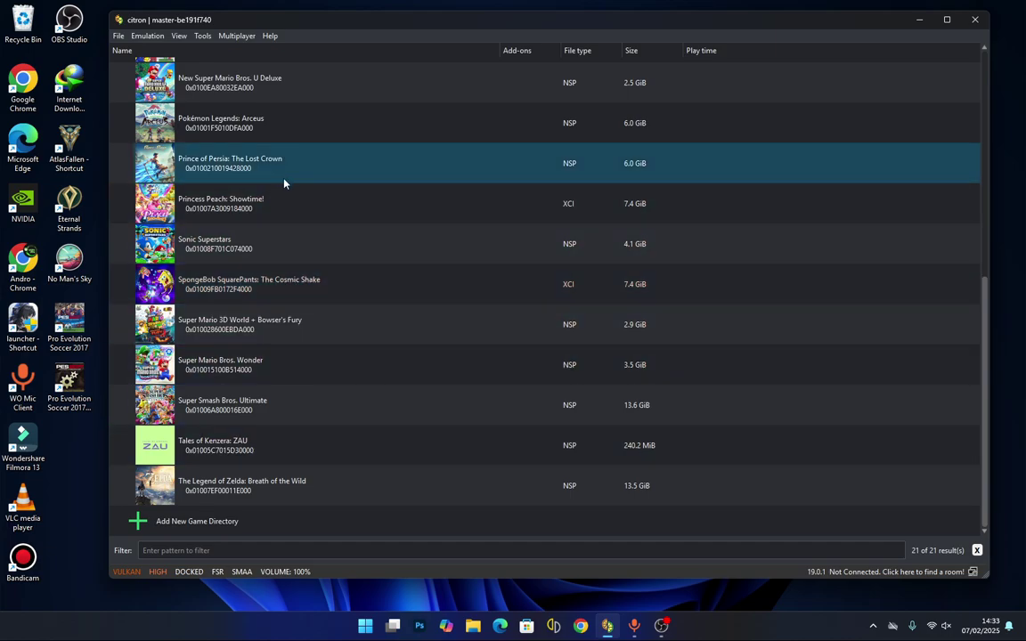
scroll(290, 258, up, 3)
scroll(293, 286, down, 3)
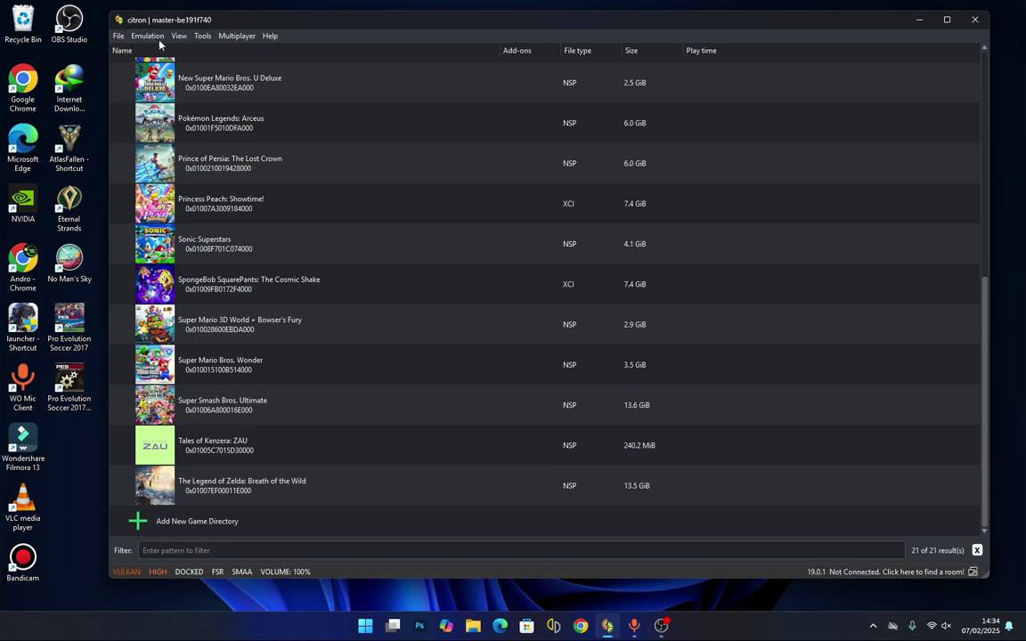
click(566, 71)
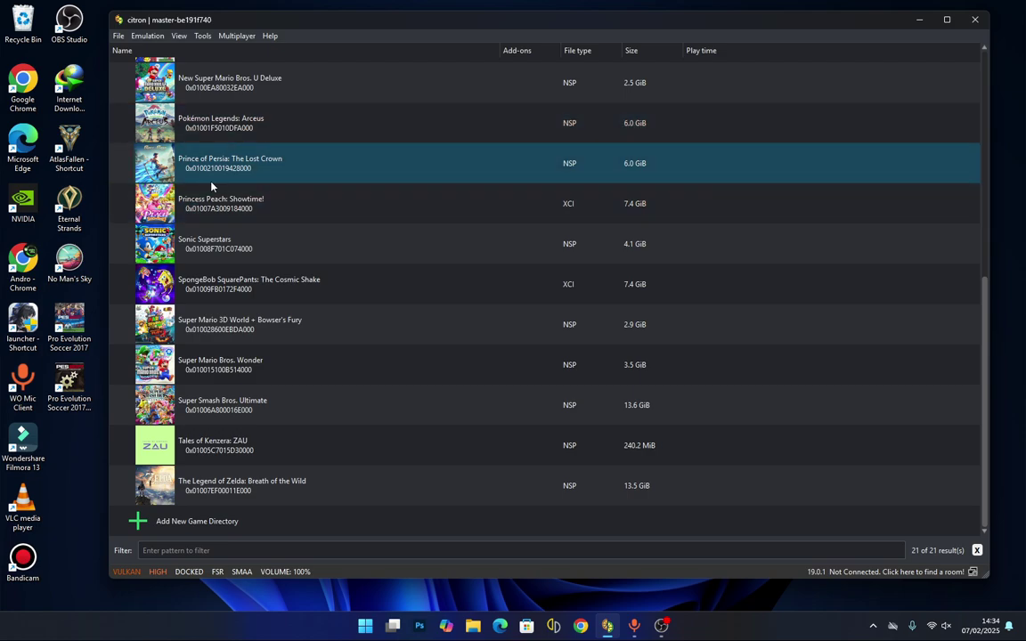
click(264, 178)
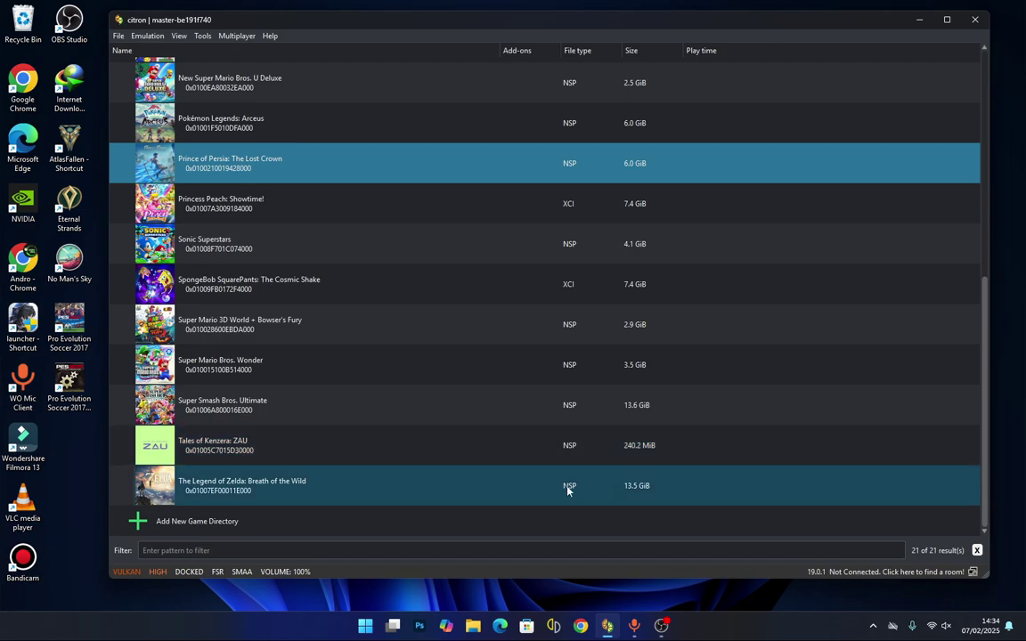
key(alt+Tab)
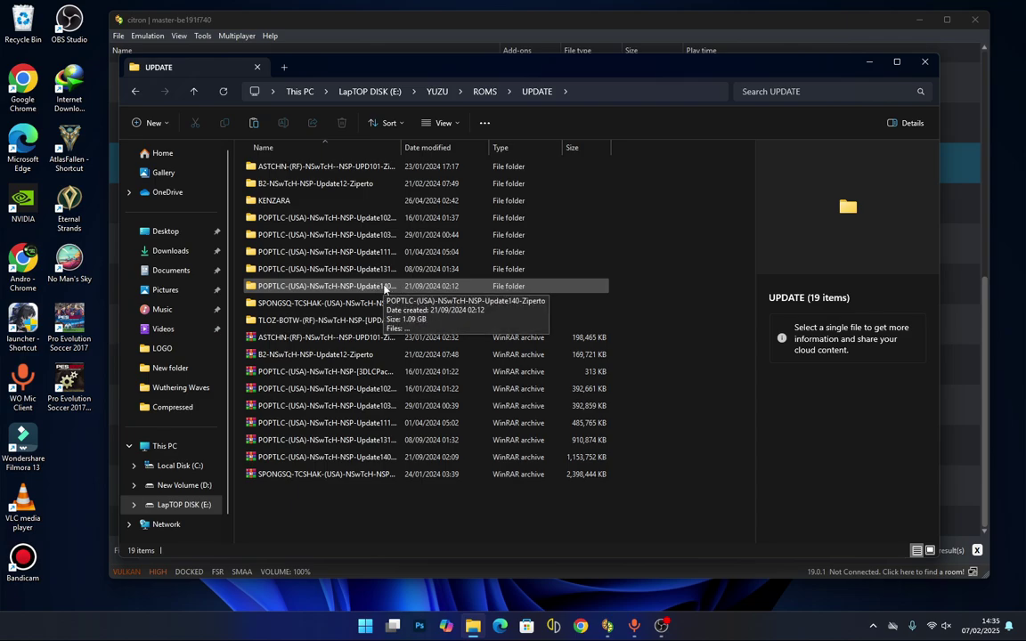
Step: Minimize the File Explorer UPDATE folder window so citron's 21-title library shows
click(870, 63)
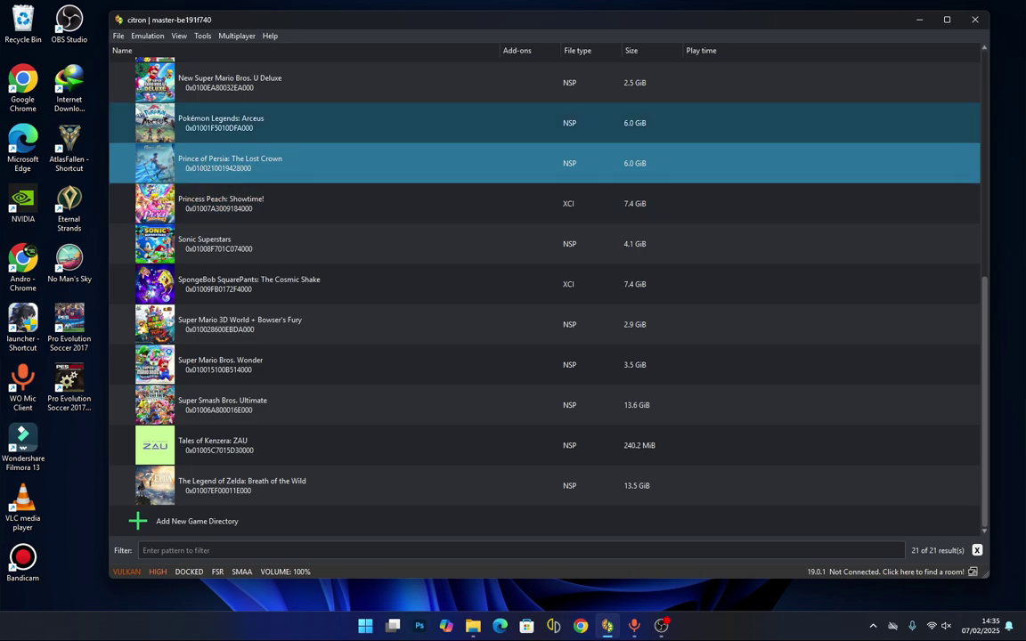
Step: Use File > Install Files to NAND to pick the Prince of Persia NSP in UPDATE > POPTLC Update140
click(120, 36)
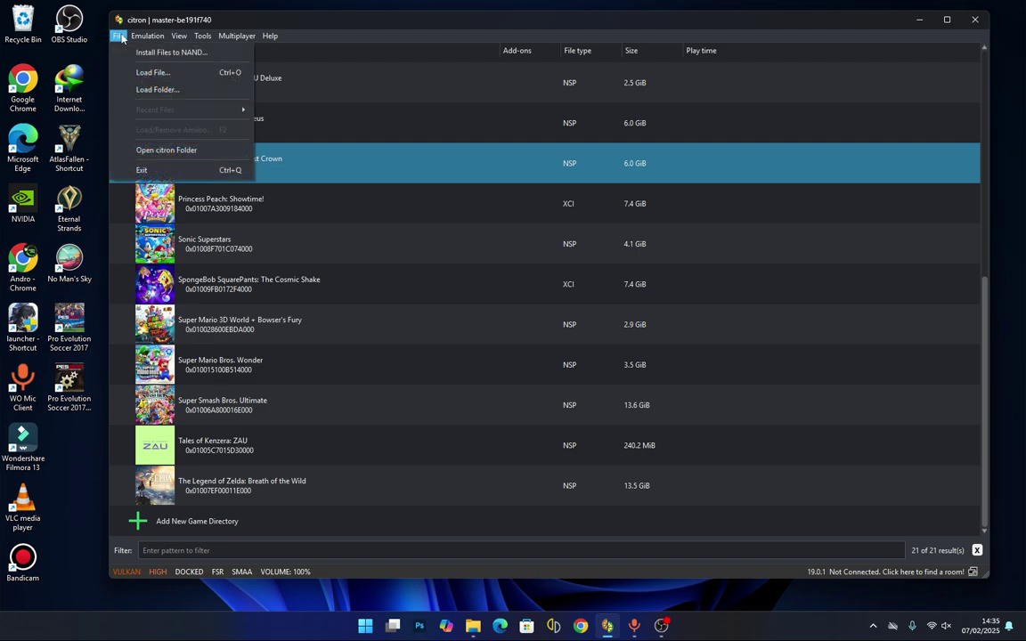
click(178, 54)
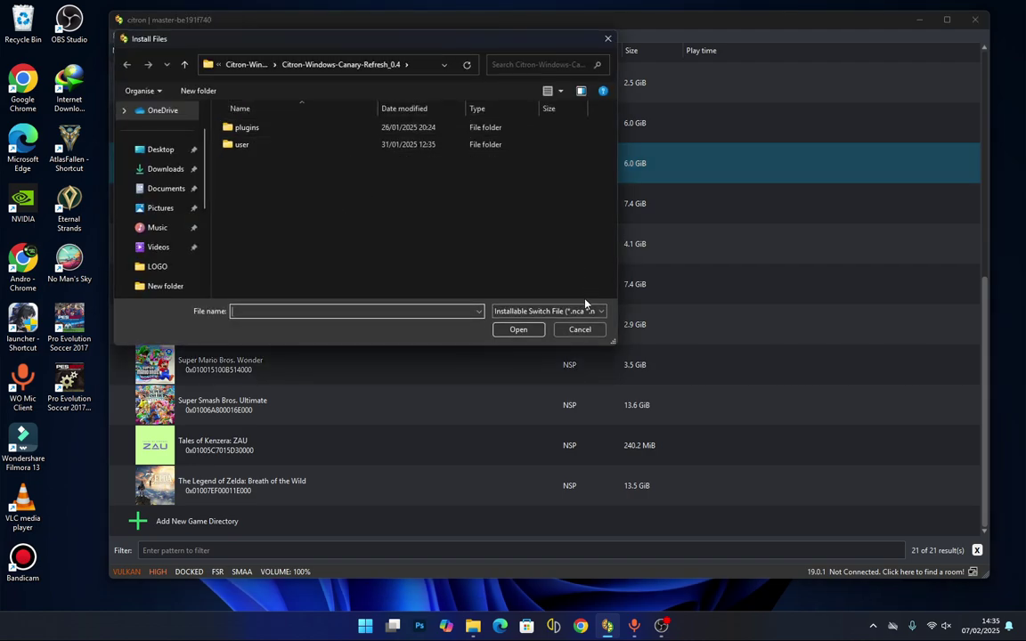
drag(610, 342, 748, 468)
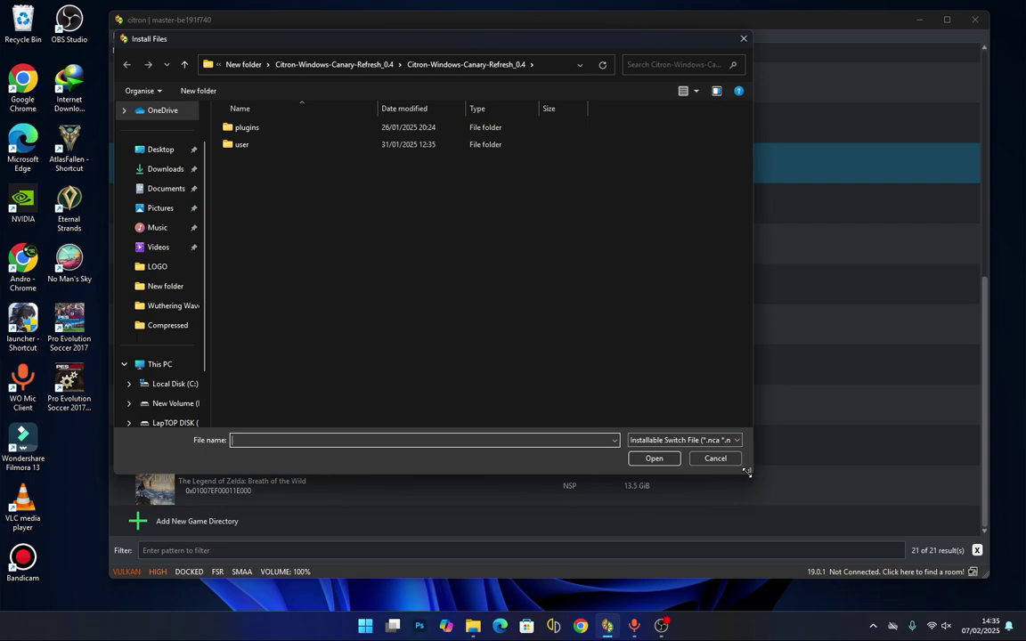
scroll(136, 296, down, 1)
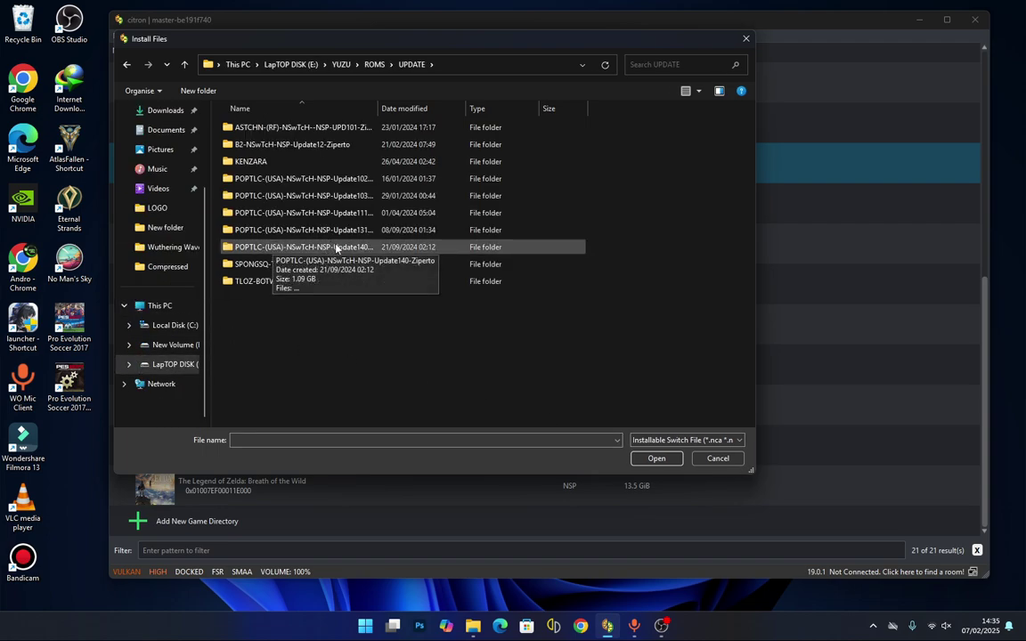
double_click(285, 247)
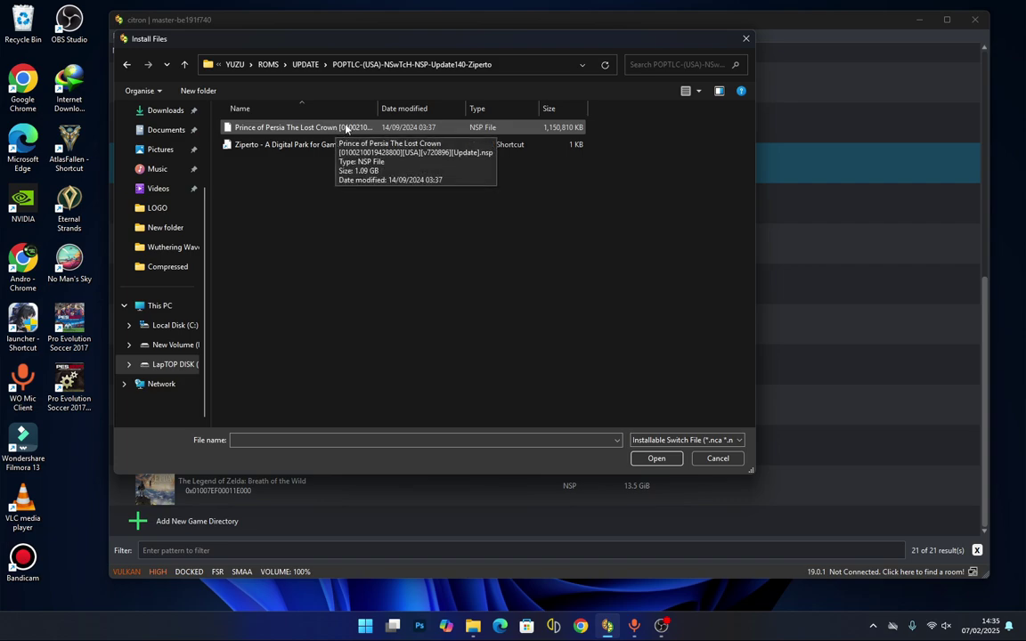
double_click(346, 130)
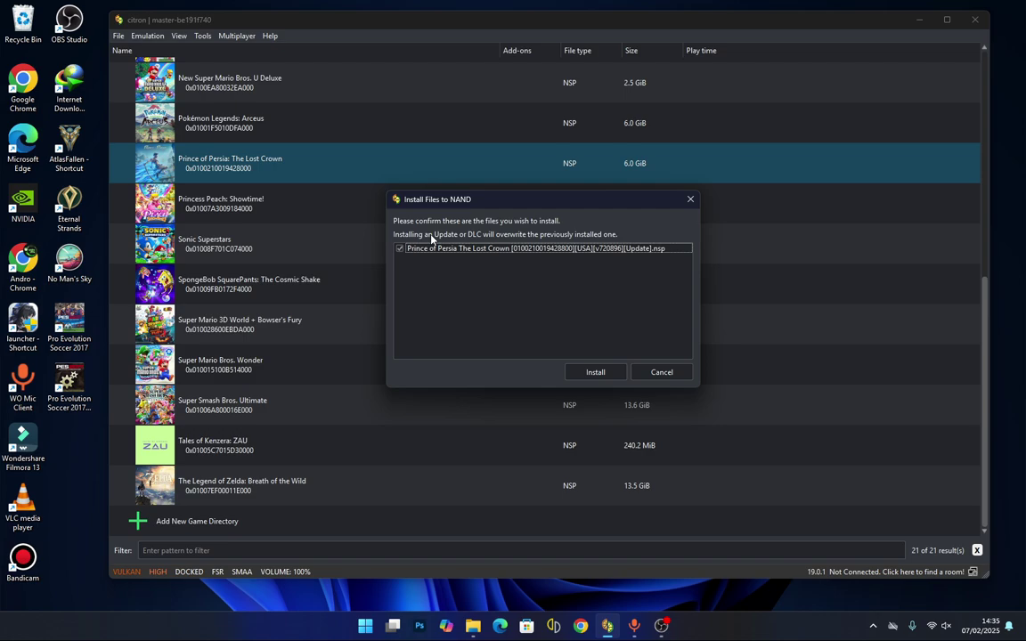
Step: Install the Prince of Persia update NSP to NAND and acknowledge the result of 1 newly installed file
click(400, 250)
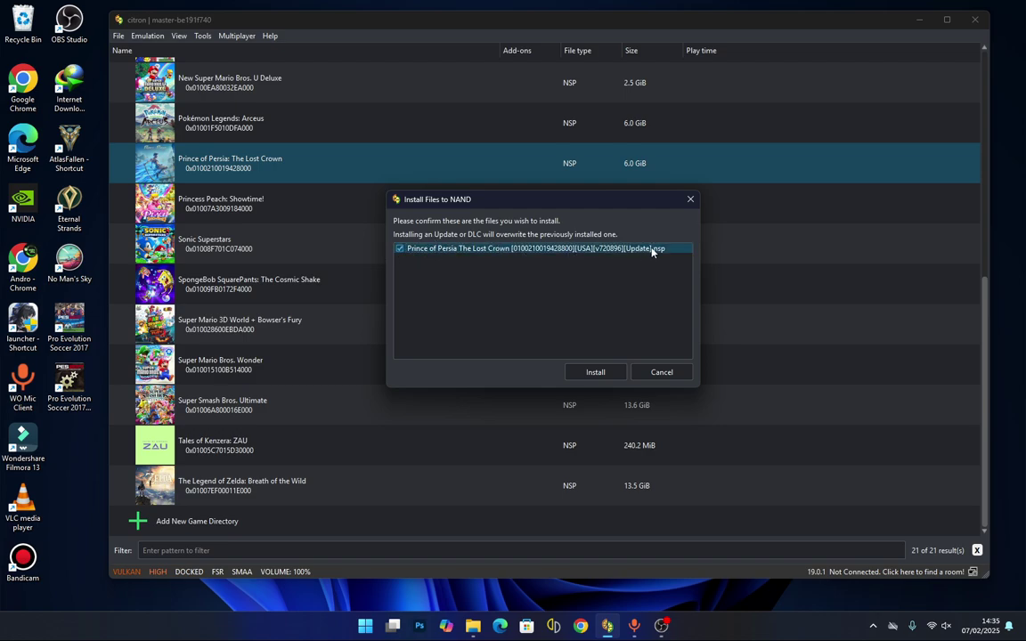
click(595, 373)
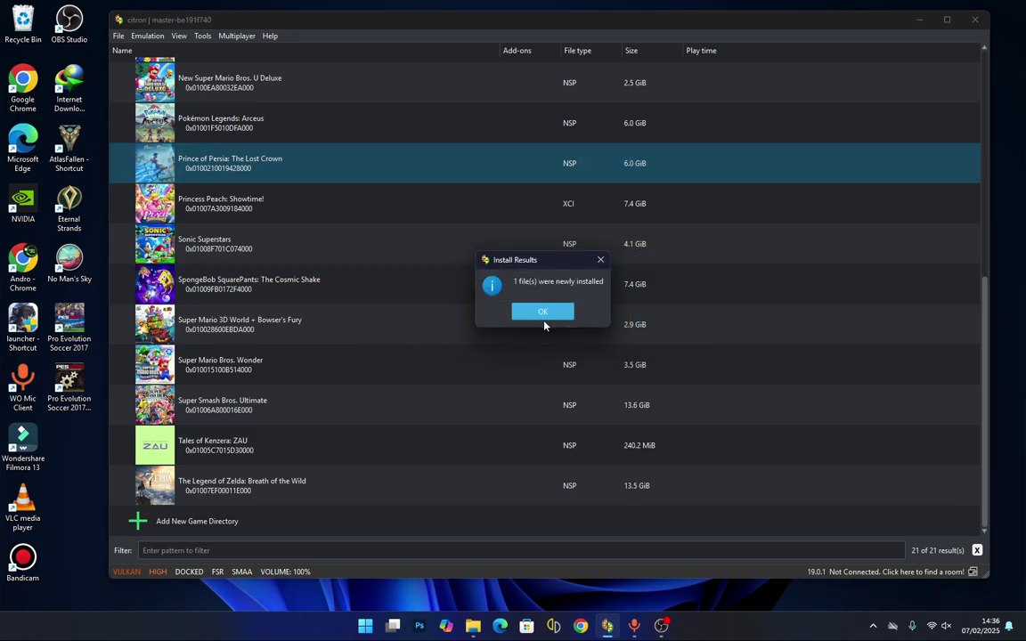
click(544, 314)
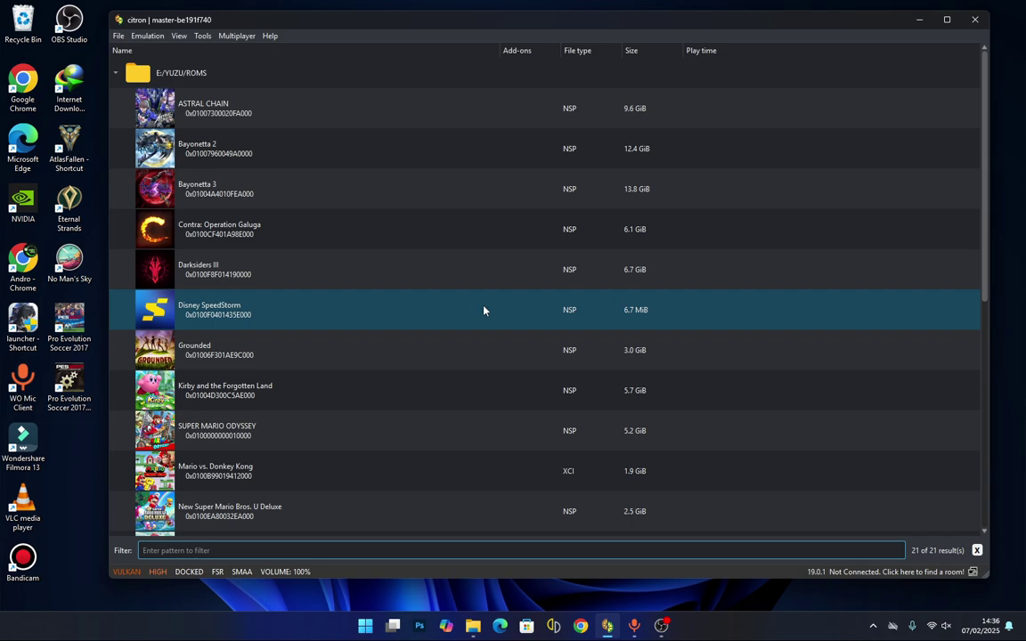
Step: Check that Prince of Persia's Properties list the Update (1.4.0) add-on, then close the dialog
scroll(353, 274, down, 2)
scroll(353, 274, down, 2)
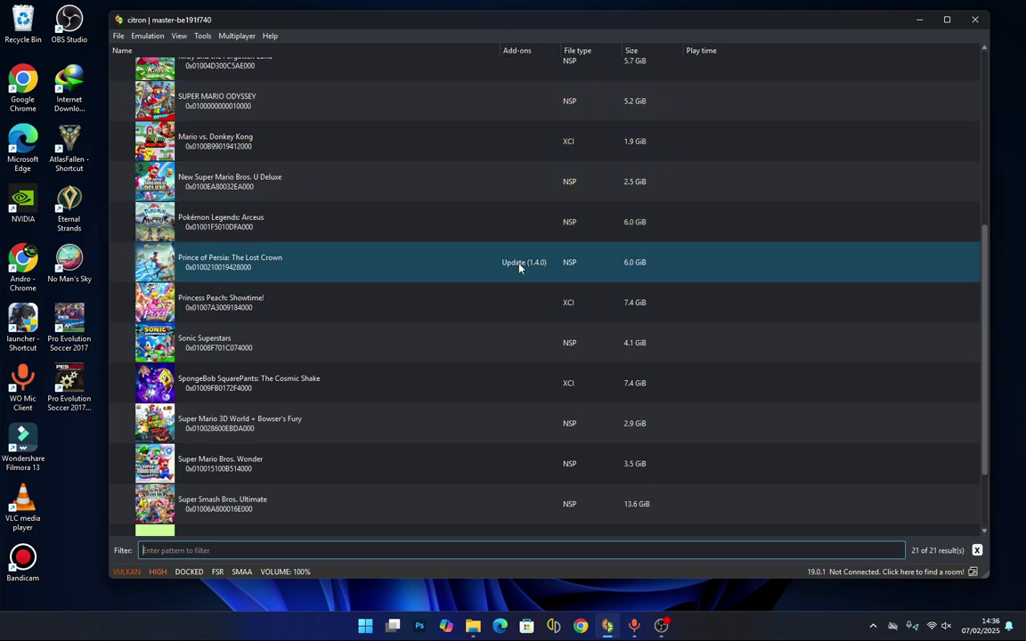
right_click(520, 267)
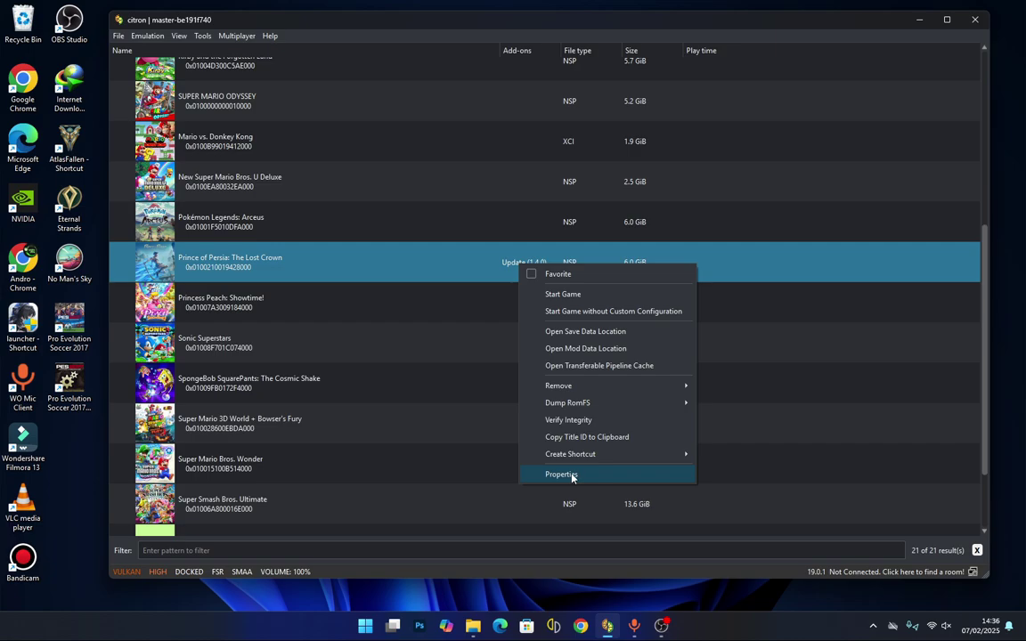
click(570, 474)
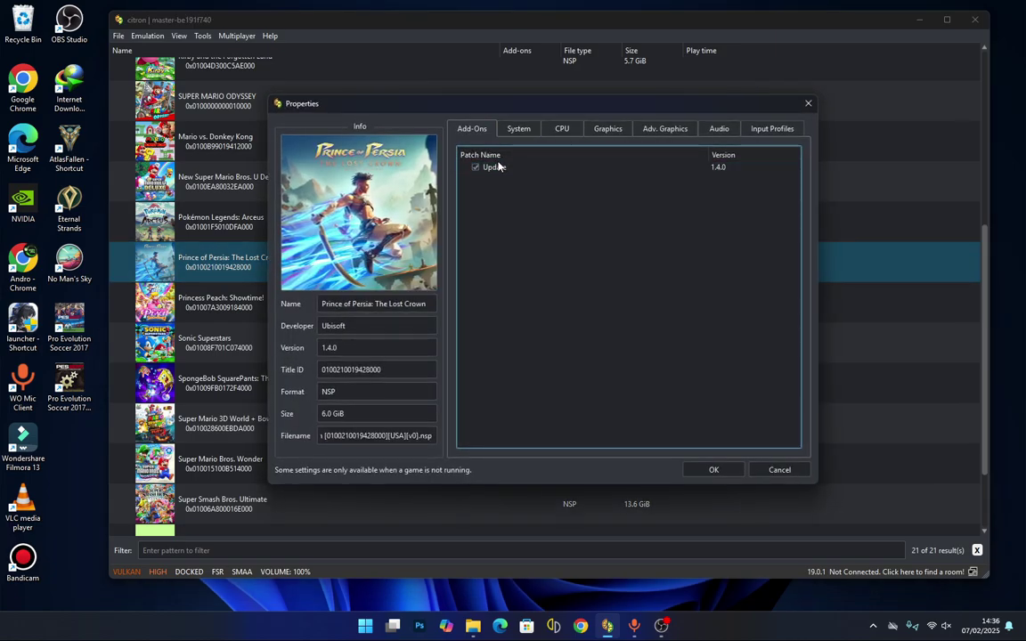
click(491, 168)
key(Return)
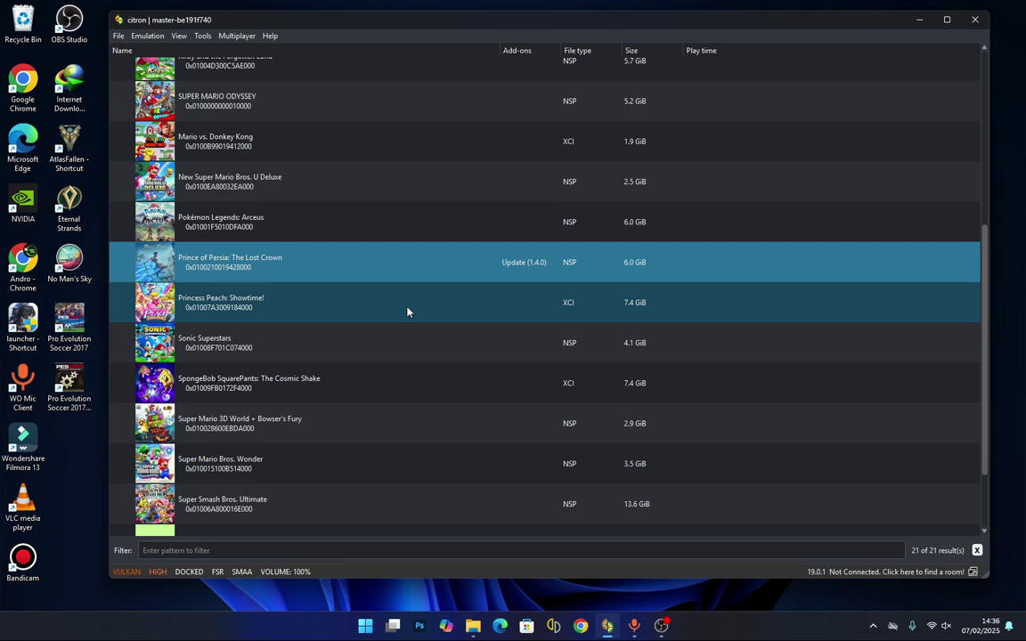
scroll(409, 356, down, 1)
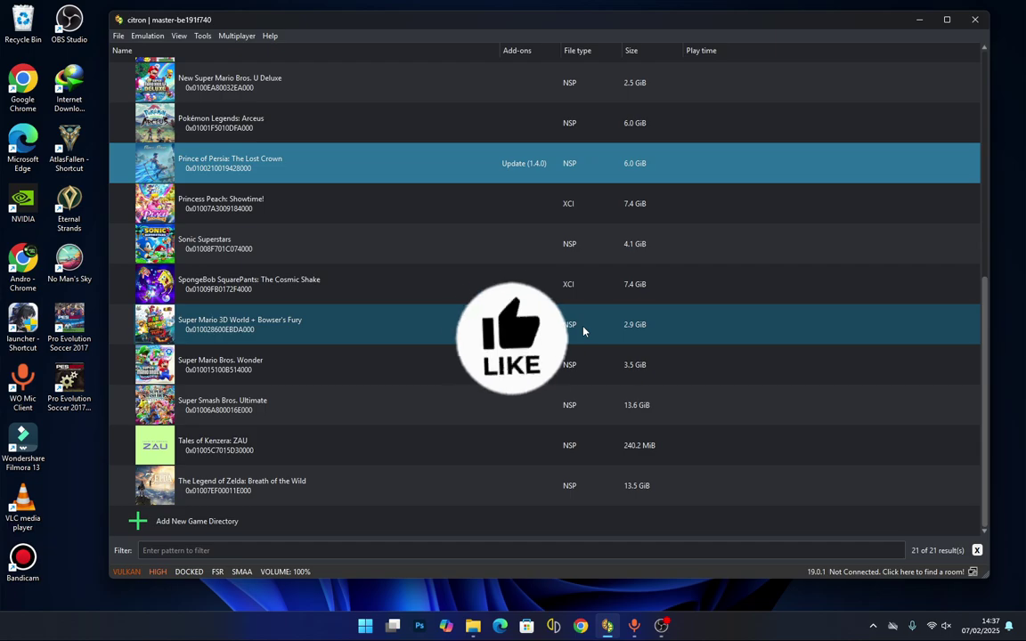
scroll(316, 394, up, 4)
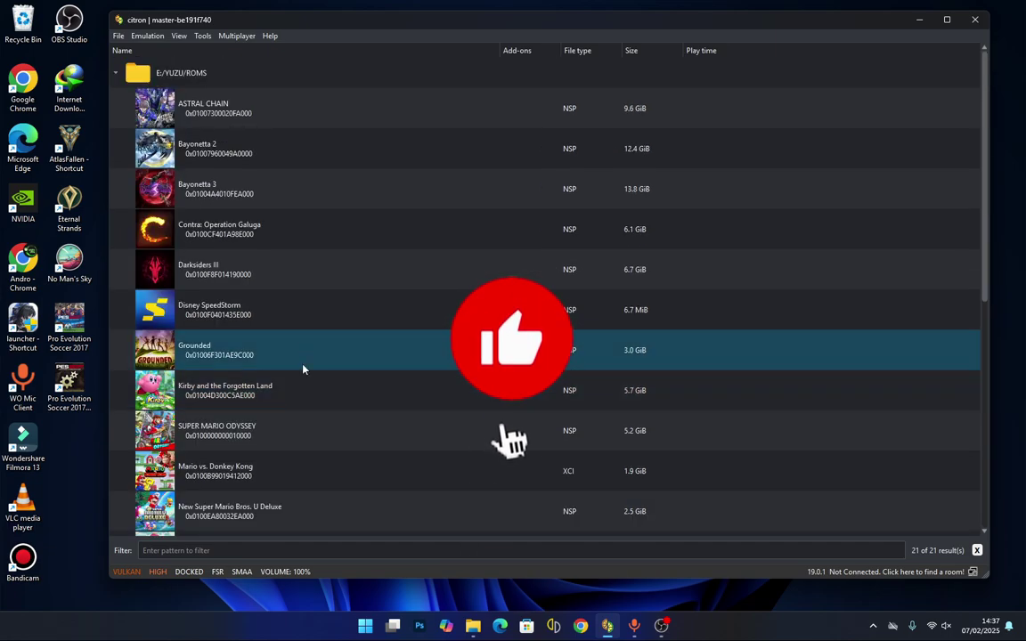
scroll(302, 366, down, 1)
click(231, 328)
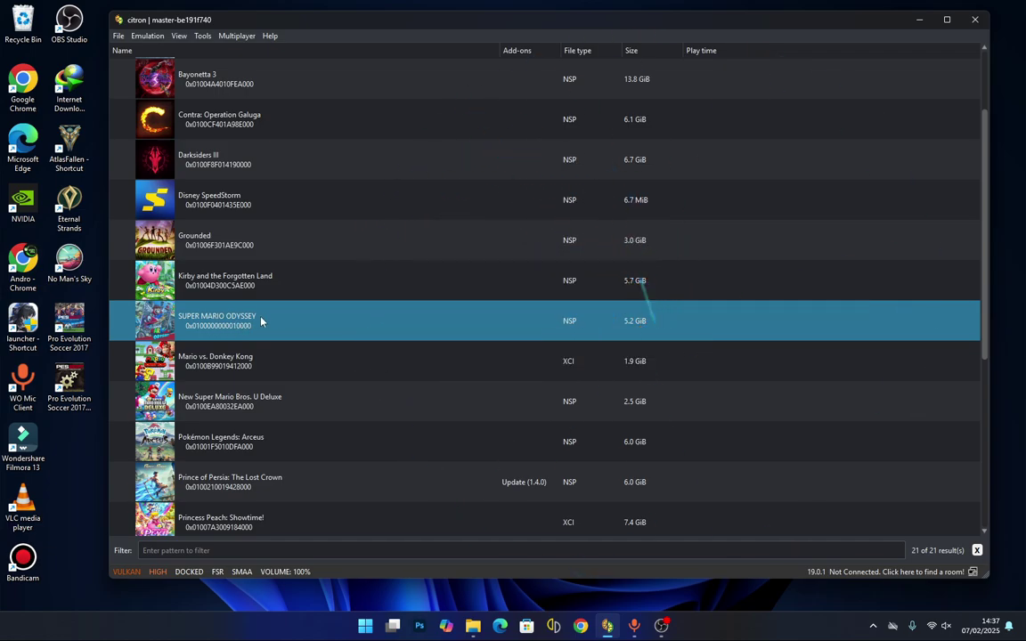
right_click(318, 328)
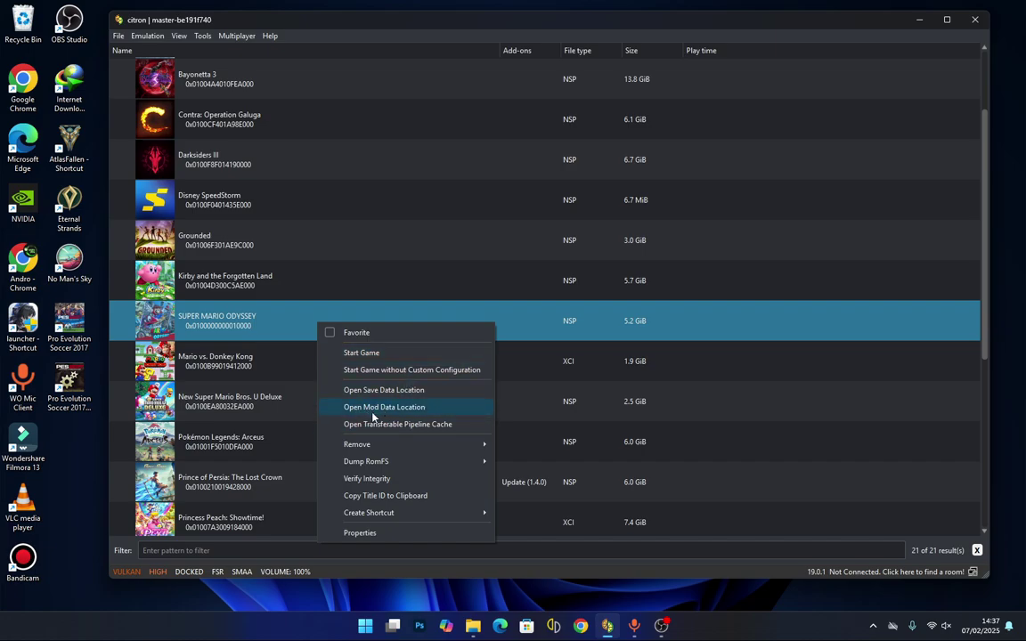
click(398, 412)
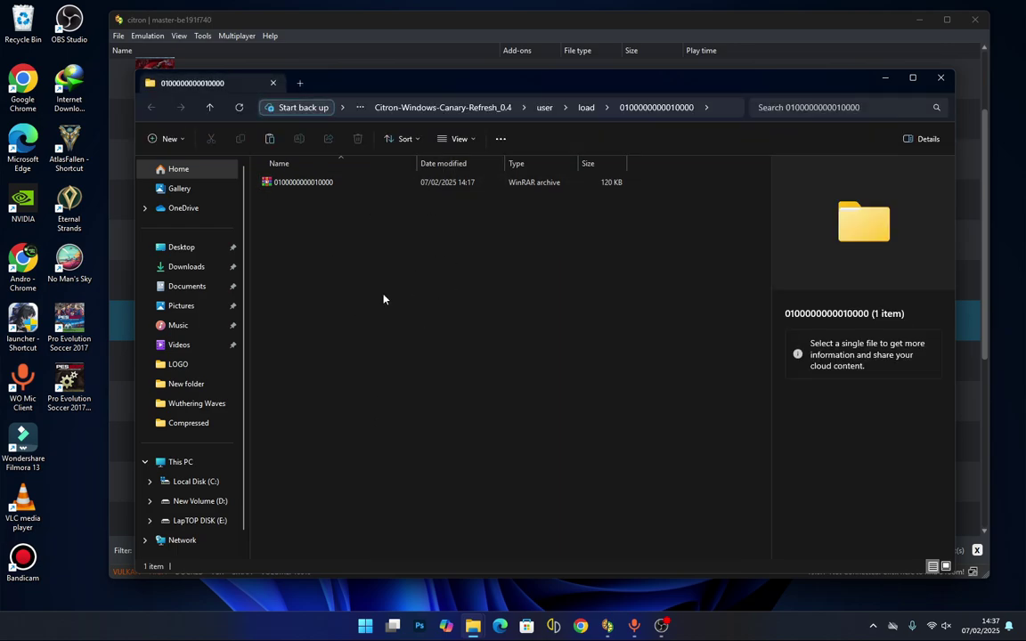
Step: Extract the mod archive here with WinRAR into 12 folders, then minimize File Explorer
right_click(315, 184)
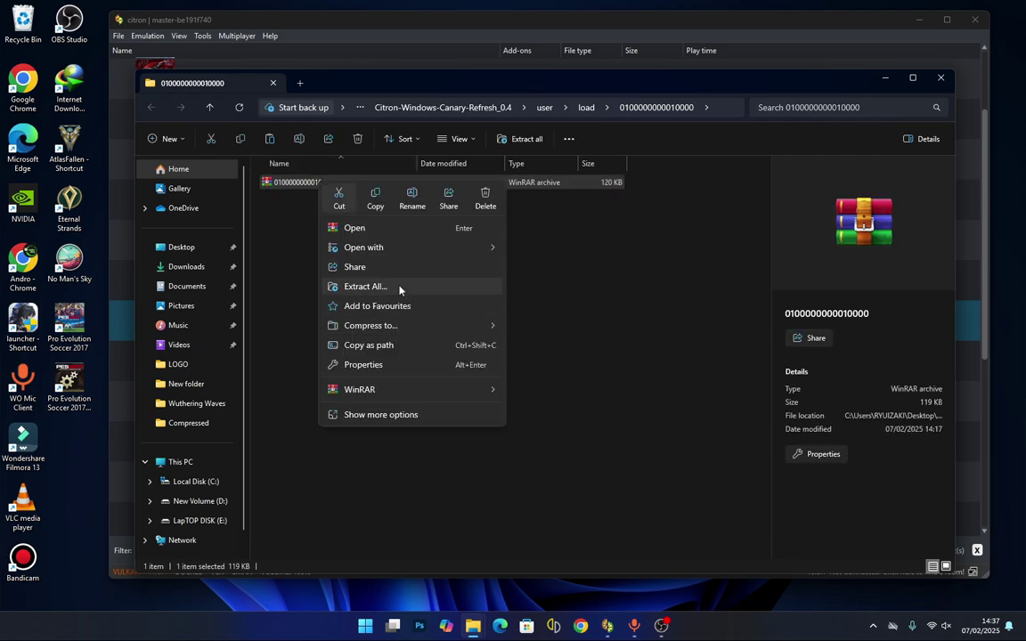
mouse_move(418, 389)
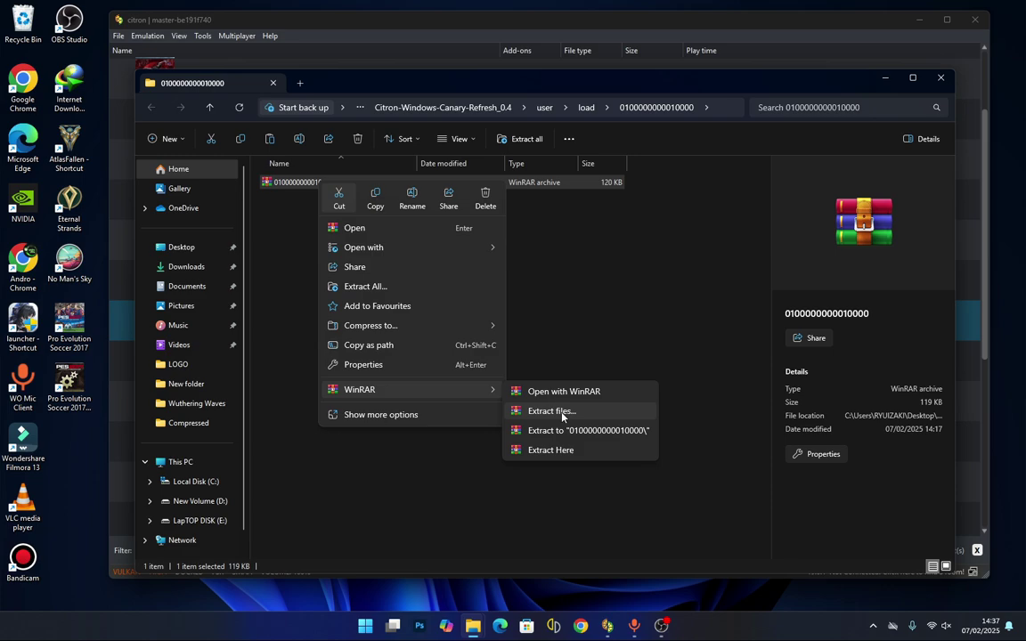
click(561, 450)
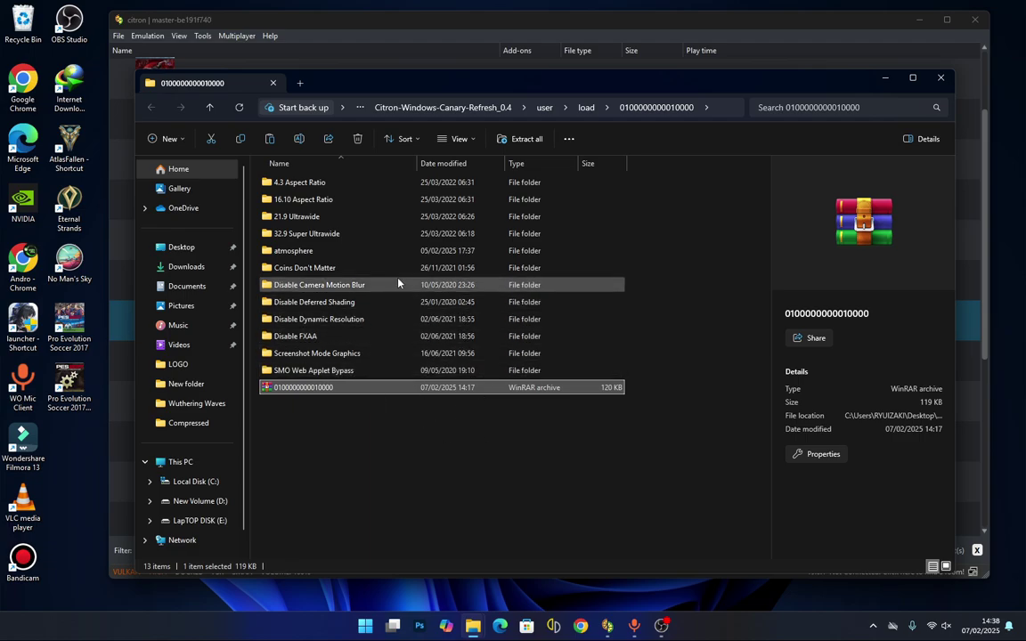
click(885, 78)
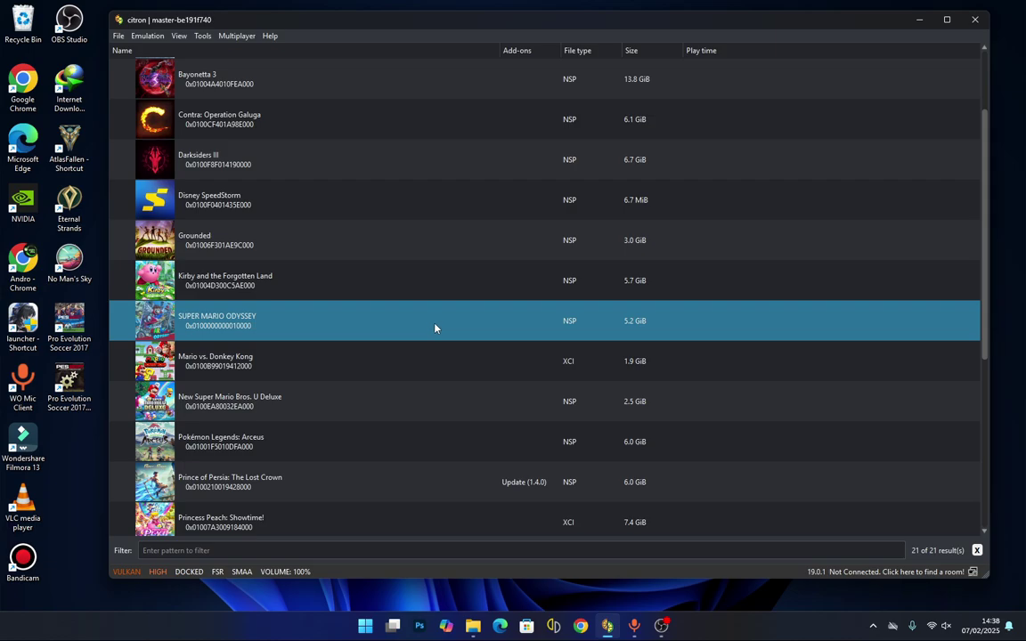
Step: Restart citron and open Super Mario Odyssey's Properties to see its 11 IPSwitch add-ons
click(976, 27)
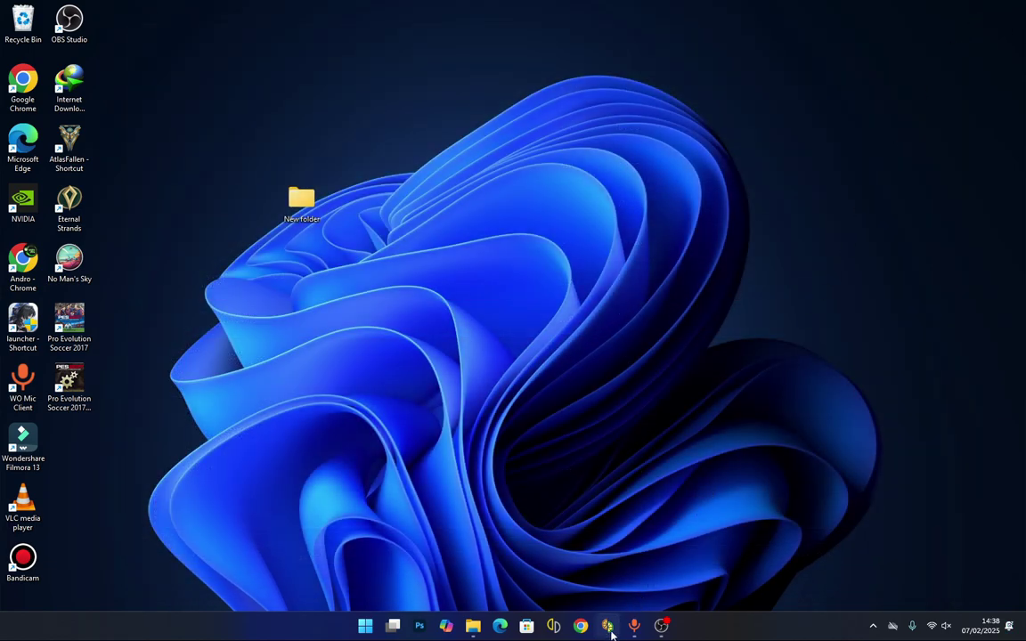
click(607, 627)
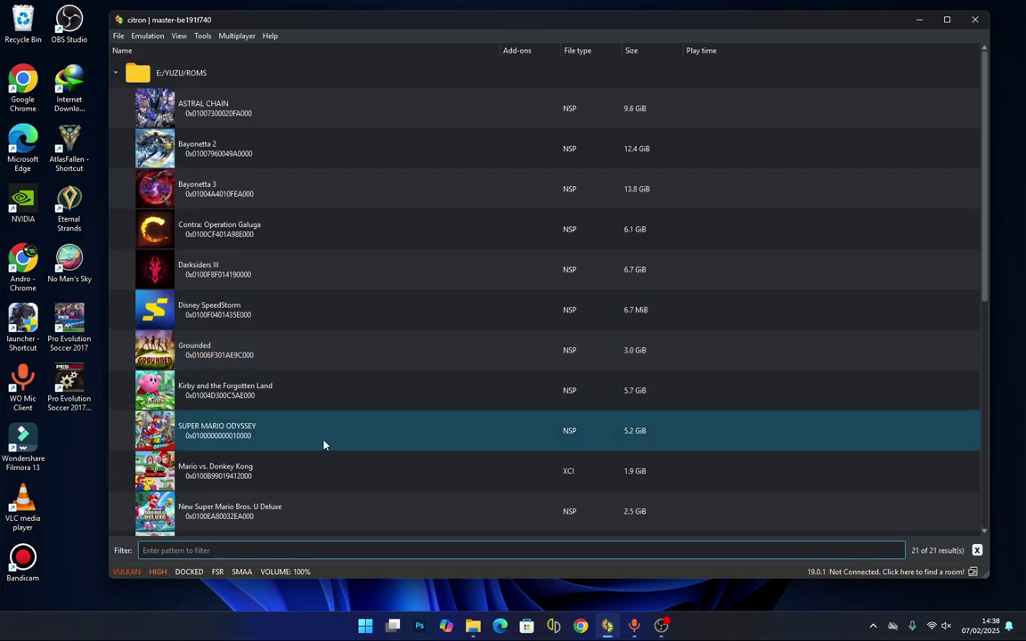
right_click(323, 442)
click(362, 436)
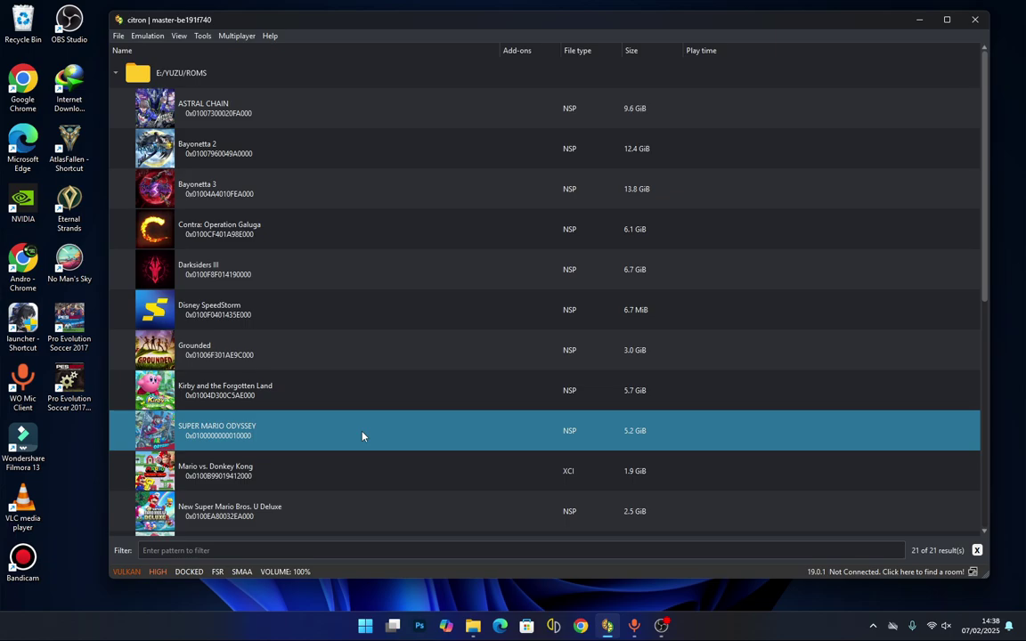
click(808, 103)
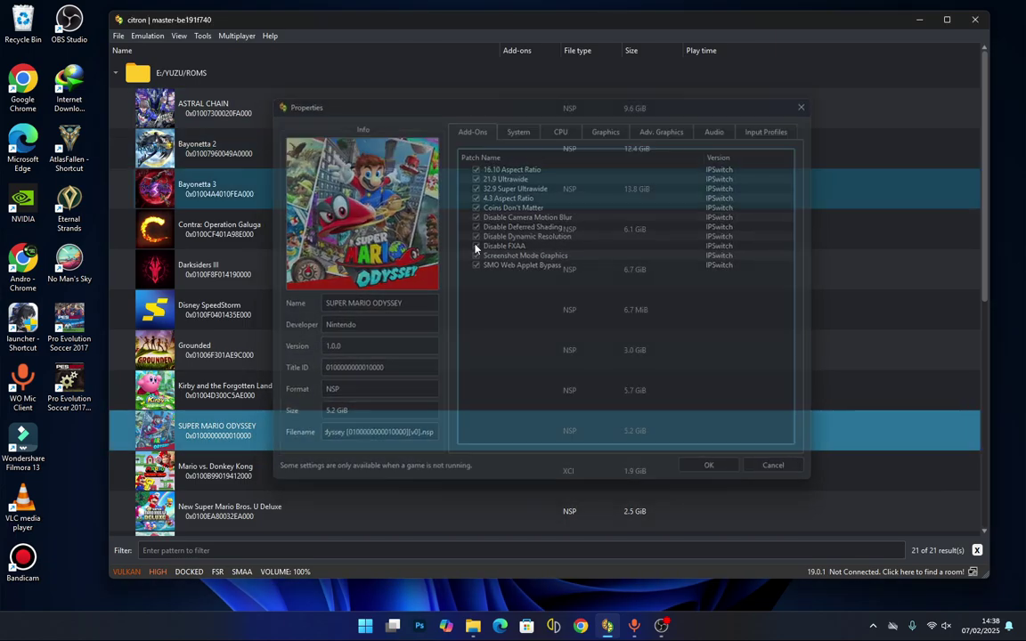
scroll(466, 328, down, 2)
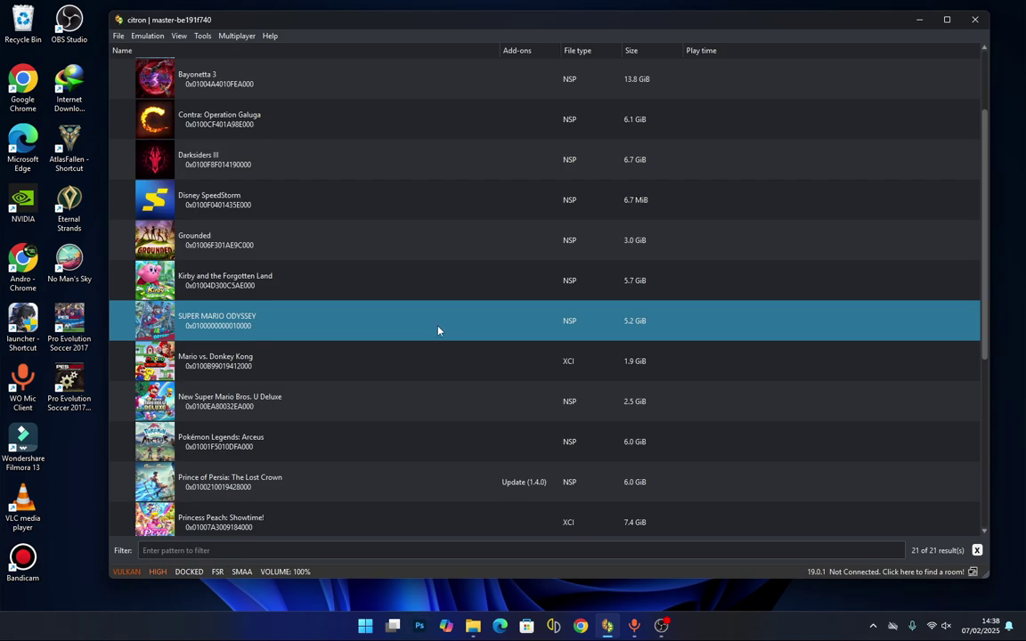
right_click(431, 330)
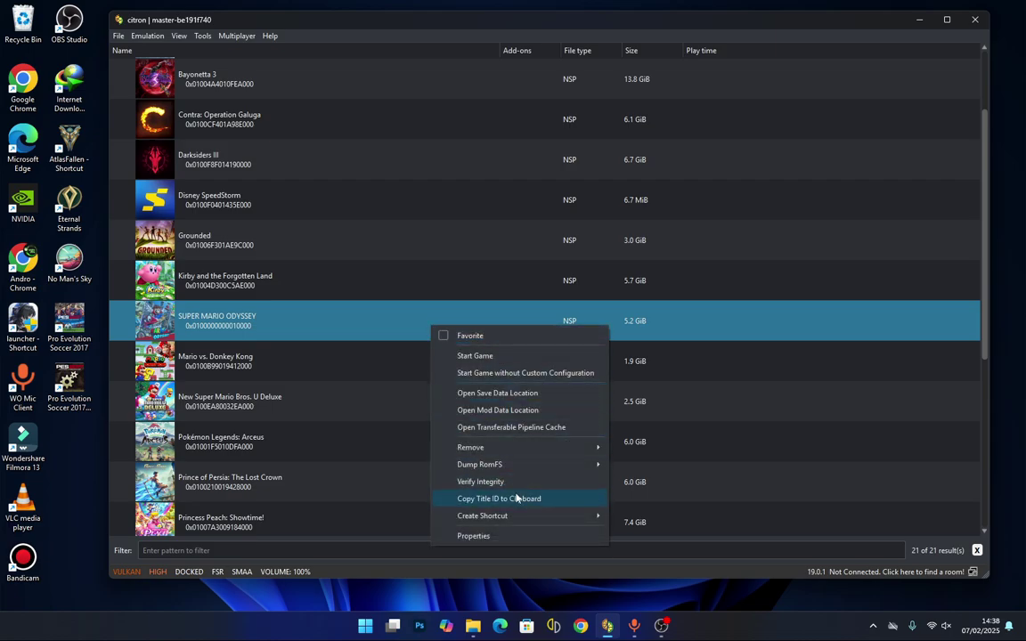
click(474, 537)
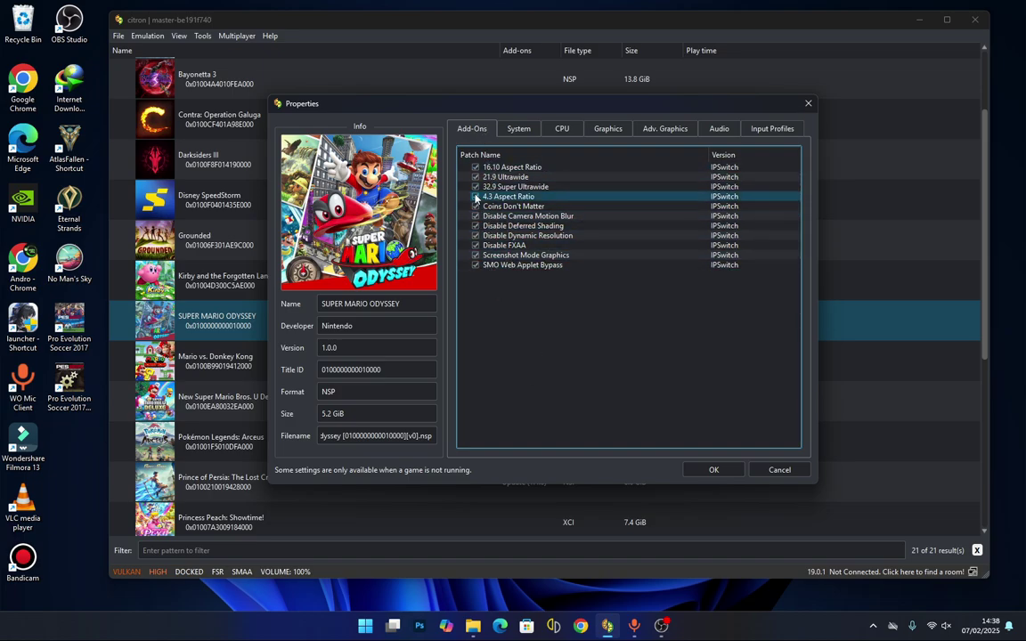
Step: Untick the aspect-ratio, motion blur, deferred shading, screenshot and web applet patches, then apply
click(474, 167)
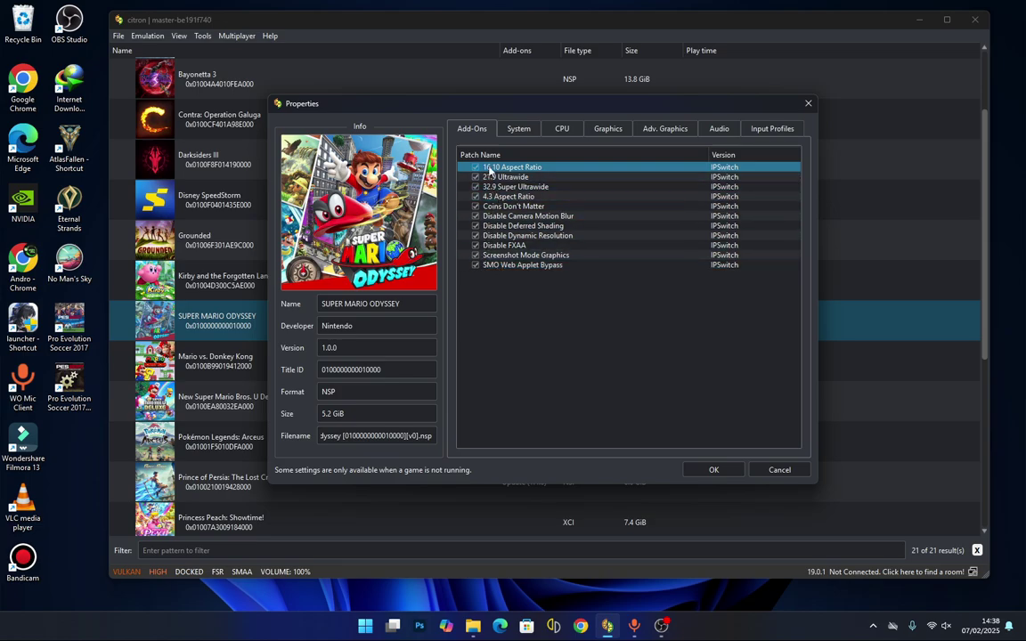
click(476, 265)
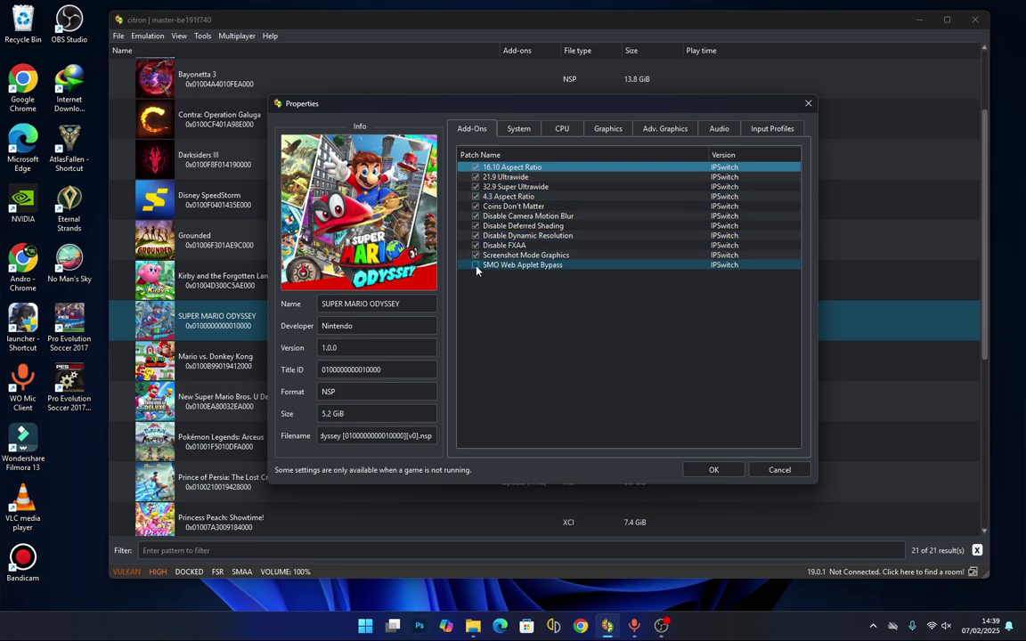
click(476, 255)
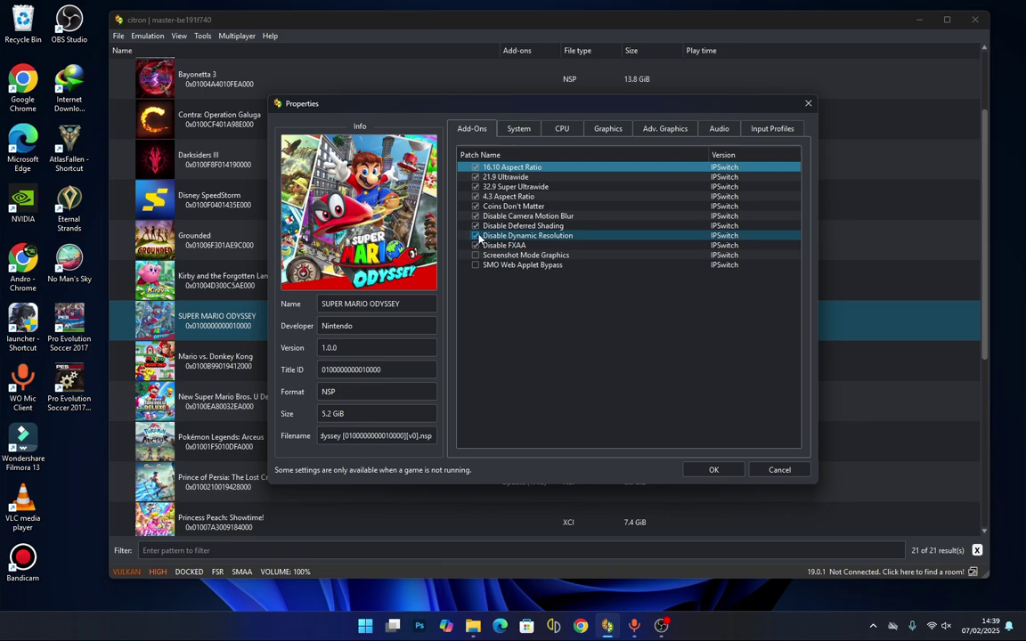
click(475, 245)
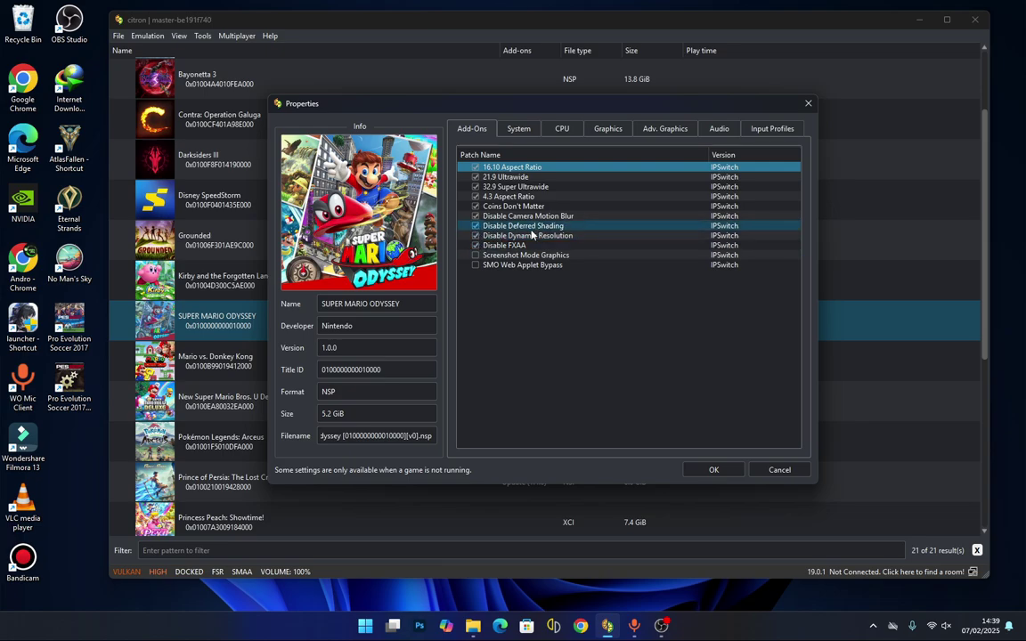
click(475, 206)
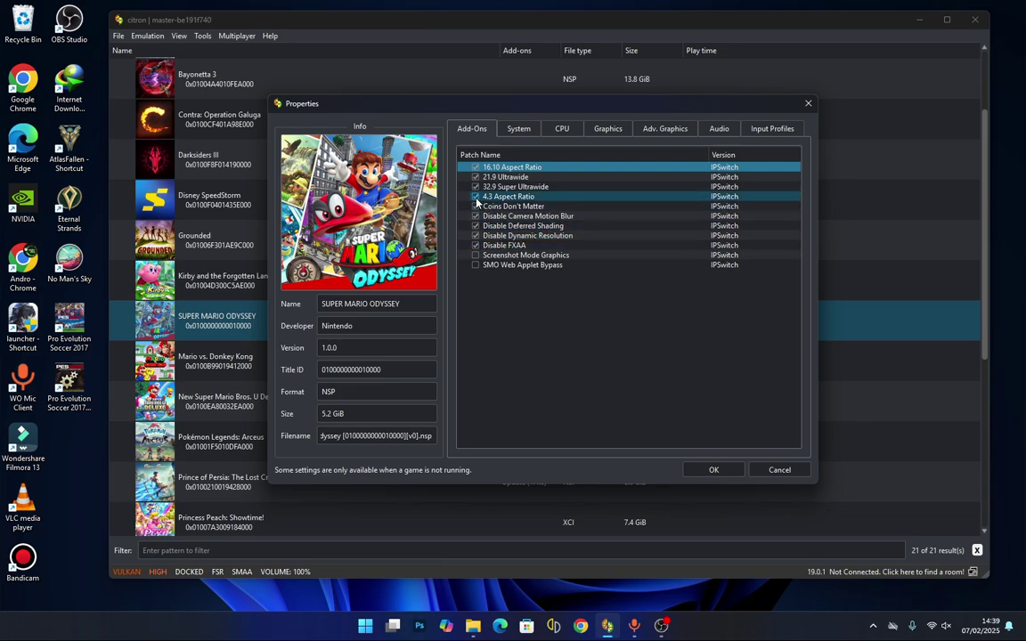
click(477, 187)
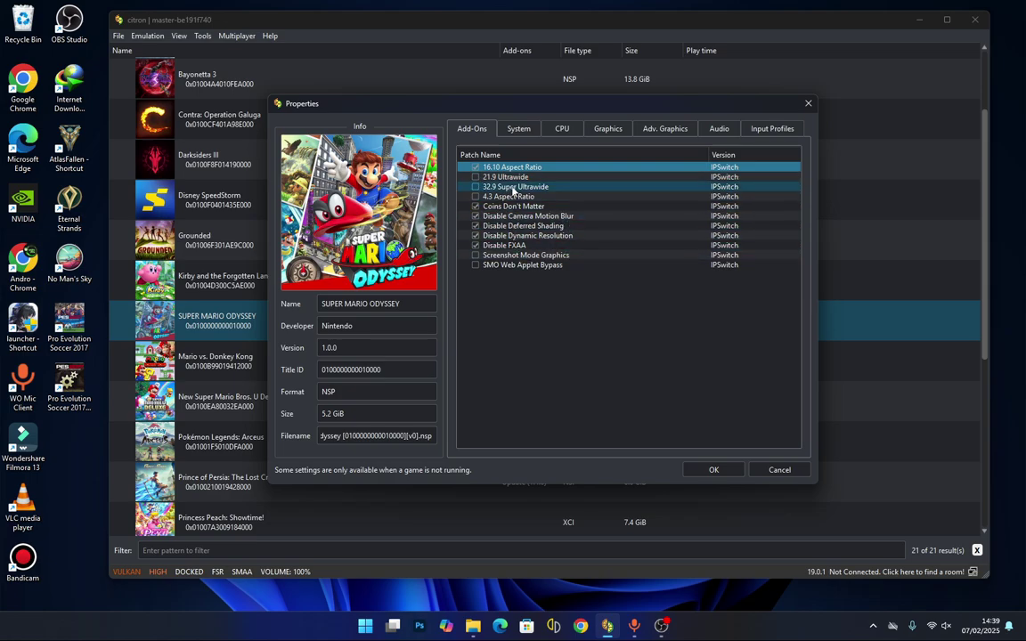
click(477, 226)
click(475, 216)
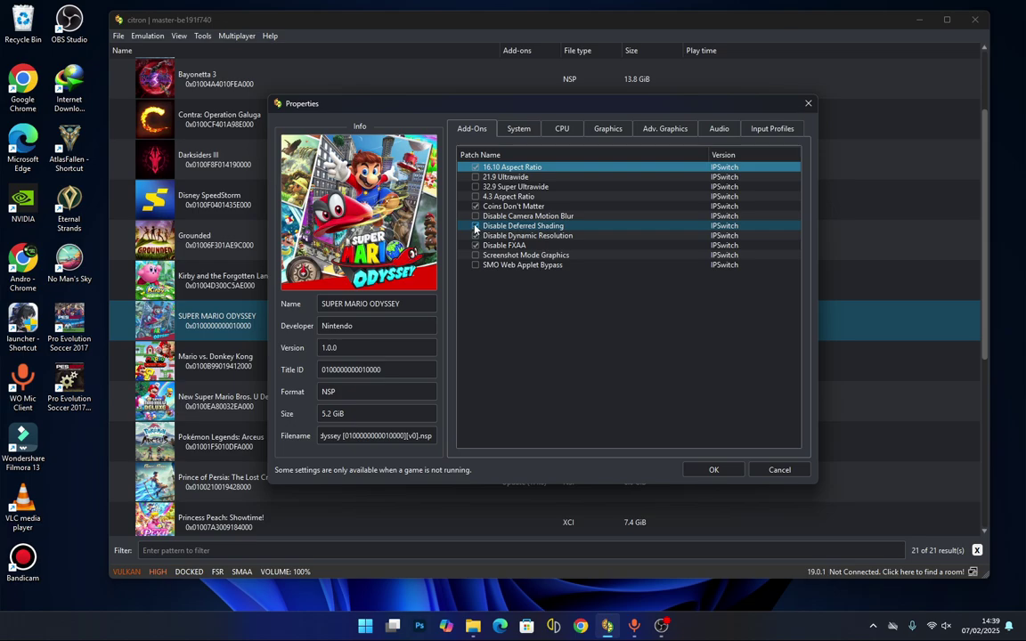
click(476, 227)
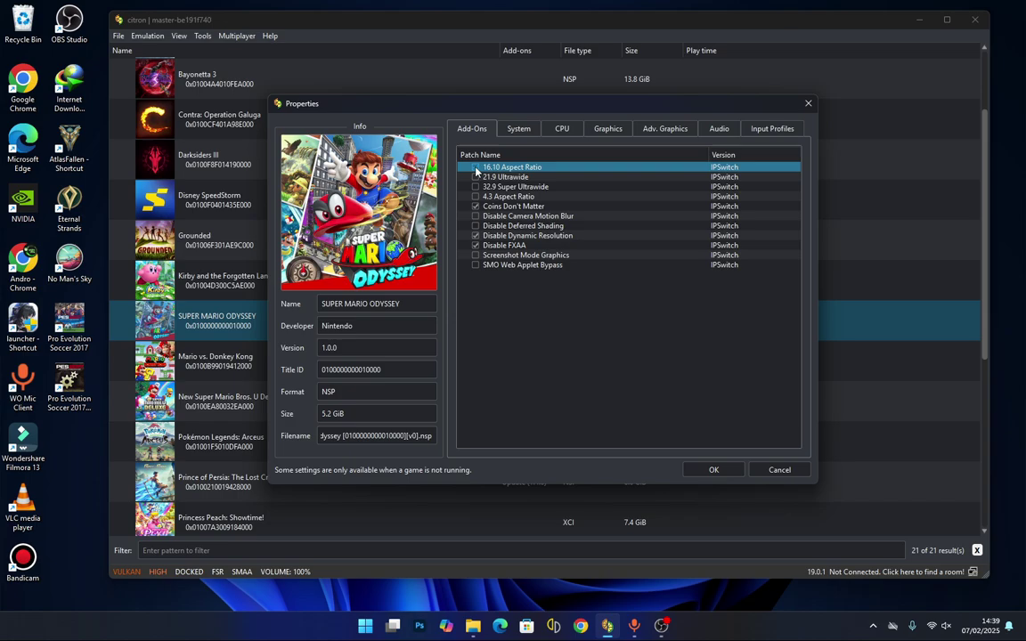
click(710, 470)
Step: Scroll to Super Mario Odyssey's Add-ons, showing eight patches marked [D] and three active
scroll(489, 415, down, 3)
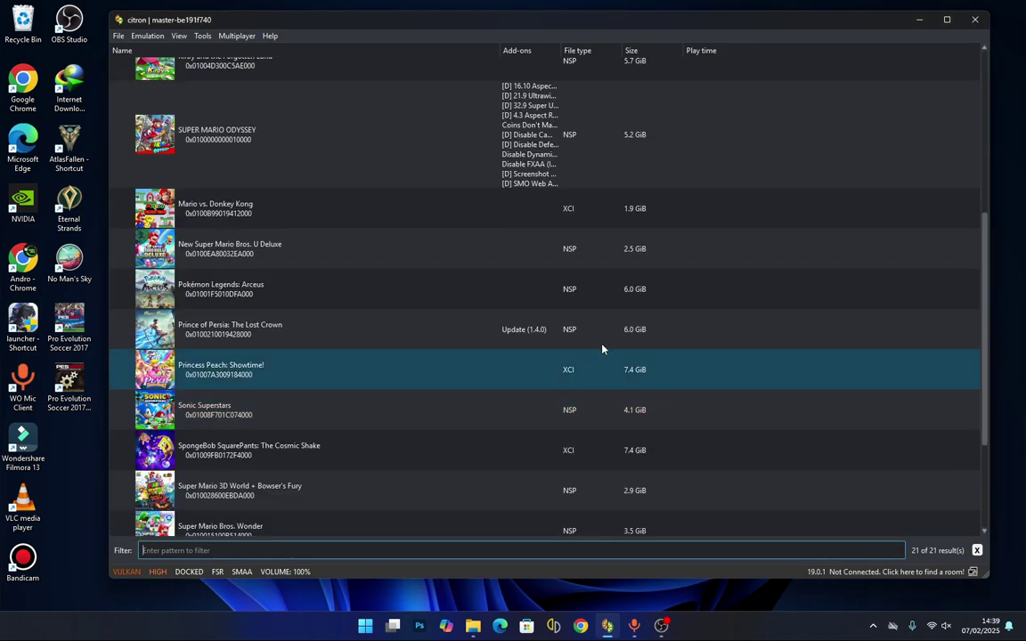
scroll(588, 286, up, 1)
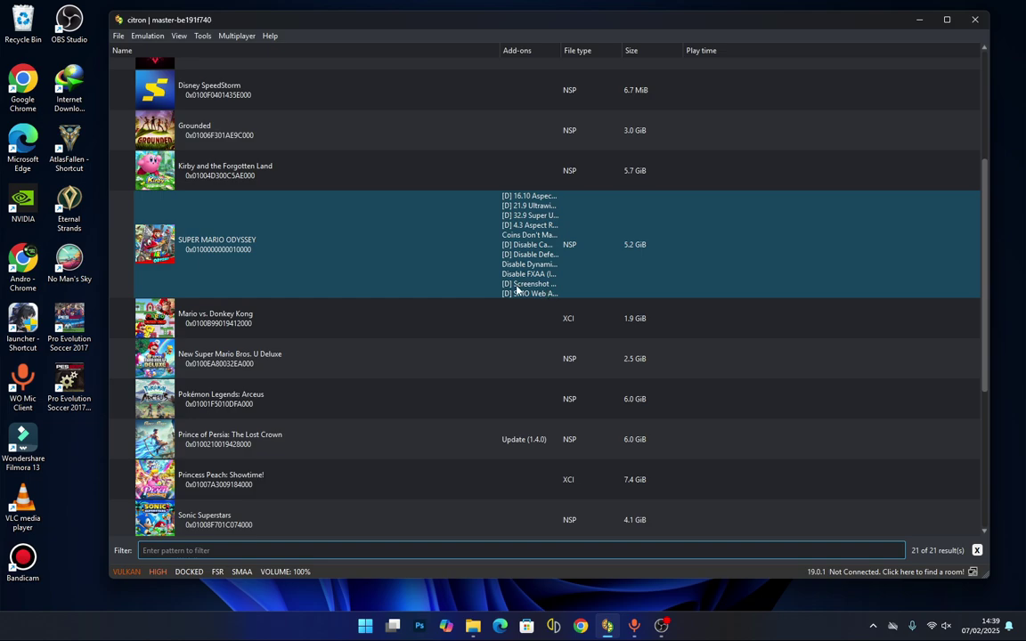